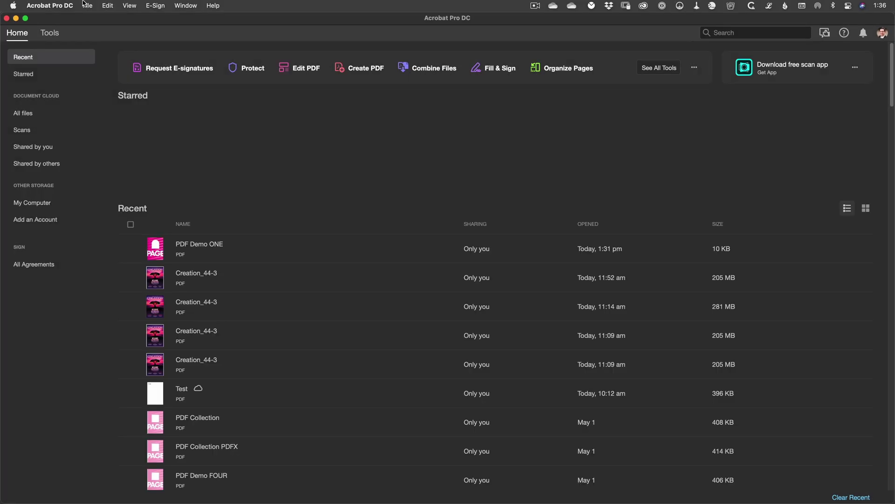
Open the Combine Files tool from File > Create > Combine Files into a Single PDF.
{"action": "left_click", "coordinate": [85, 5]}
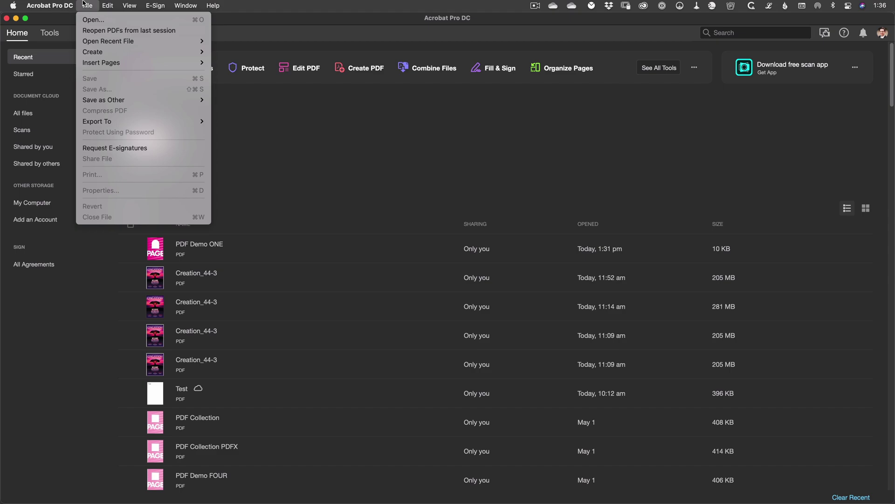
{"action": "mouse_move", "coordinate": [97, 51]}
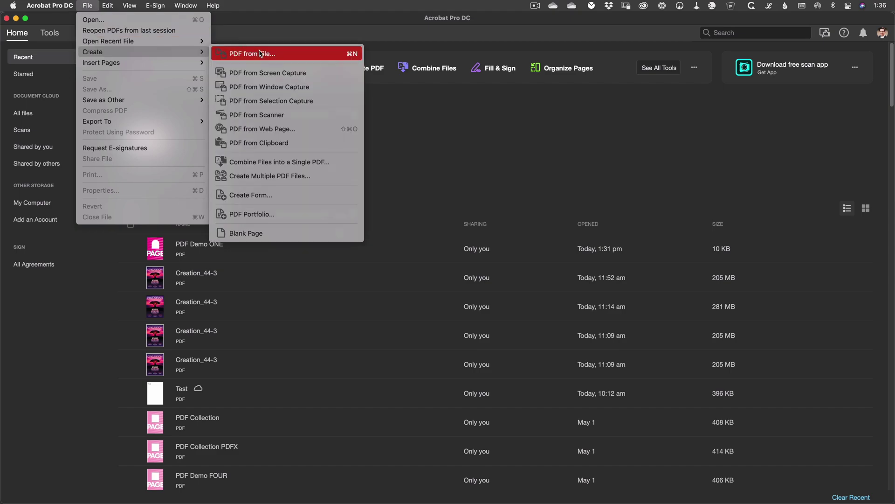
{"action": "left_click", "coordinate": [344, 169]}
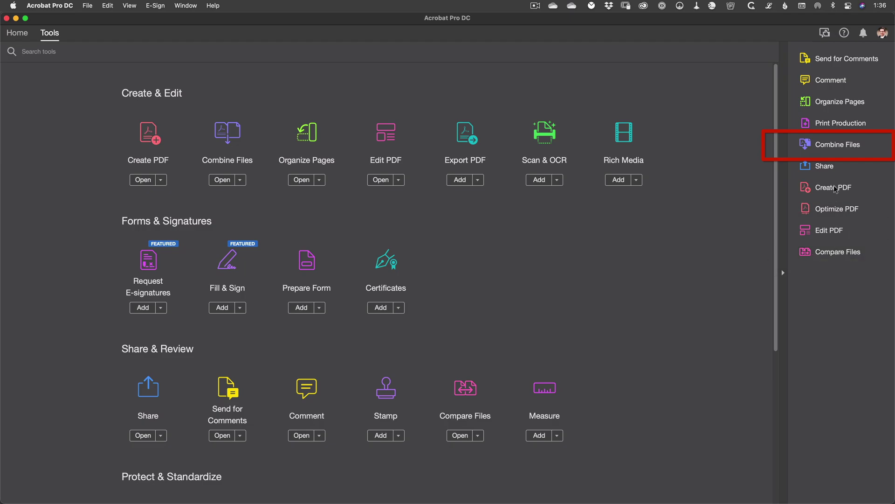
{"action": "left_click", "coordinate": [837, 148]}
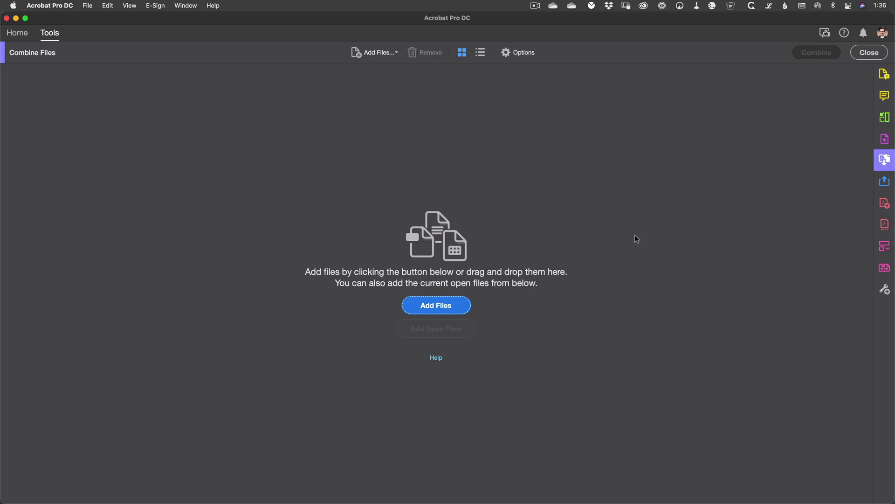
Add PDF Demo ONE.pdf and PDF Demo FOUR.pdf to the Combine Files list.
{"action": "left_click", "coordinate": [396, 53]}
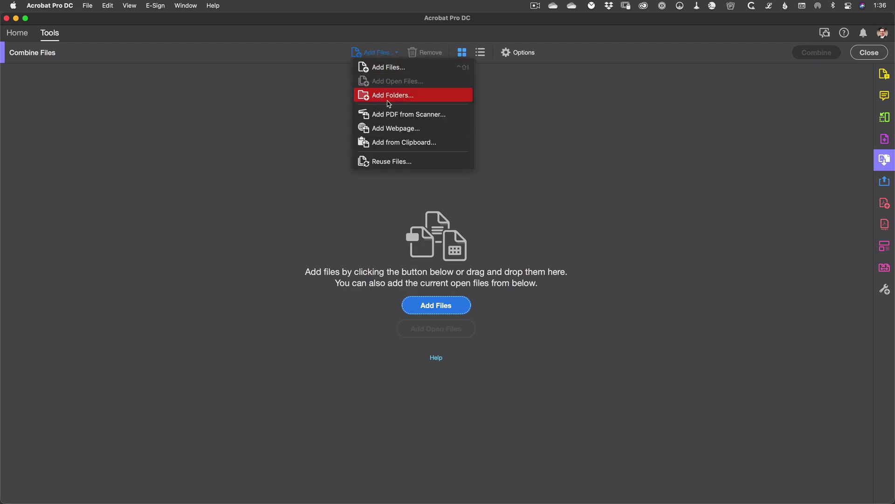
{"action": "left_click", "coordinate": [388, 100]}
{"action": "left_click", "coordinate": [433, 306]}
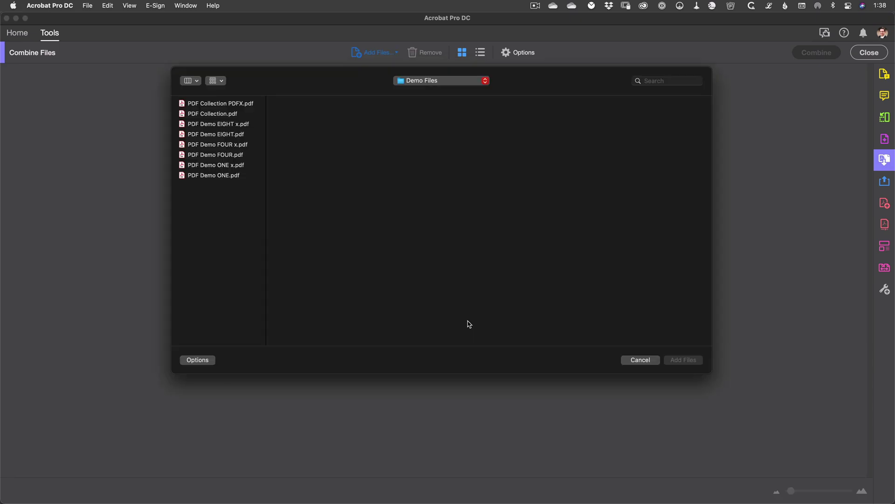
{"action": "left_click", "coordinate": [214, 136]}
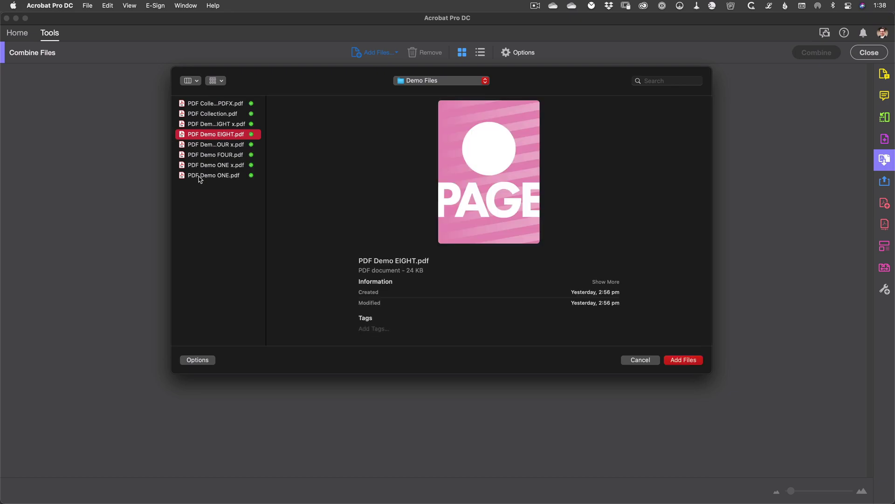
{"action": "left_click", "coordinate": [204, 176], "text": "shift"}
{"action": "left_click", "coordinate": [217, 207]}
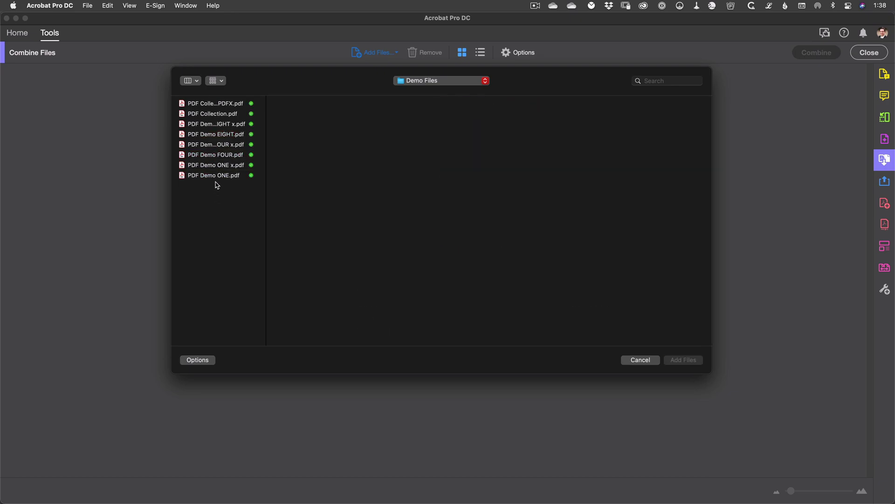
{"action": "left_click", "coordinate": [216, 177]}
{"action": "left_click", "coordinate": [220, 155], "text": "super"}
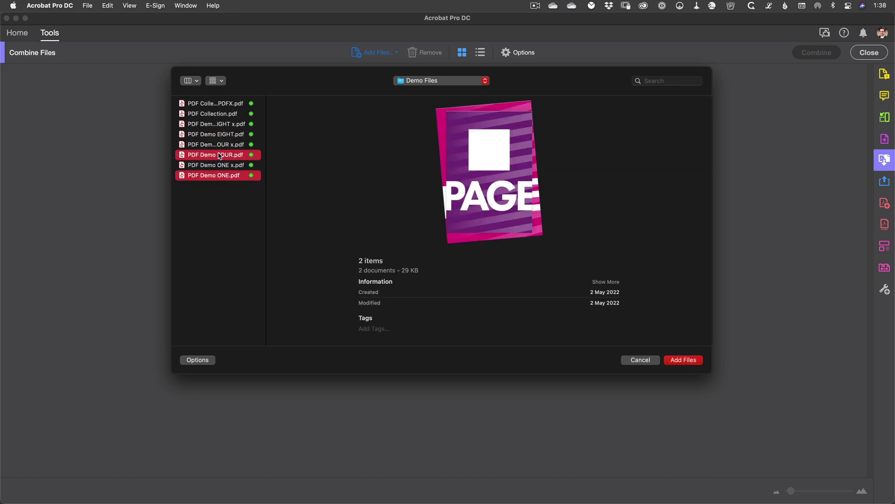
{"action": "left_click", "coordinate": [226, 213]}
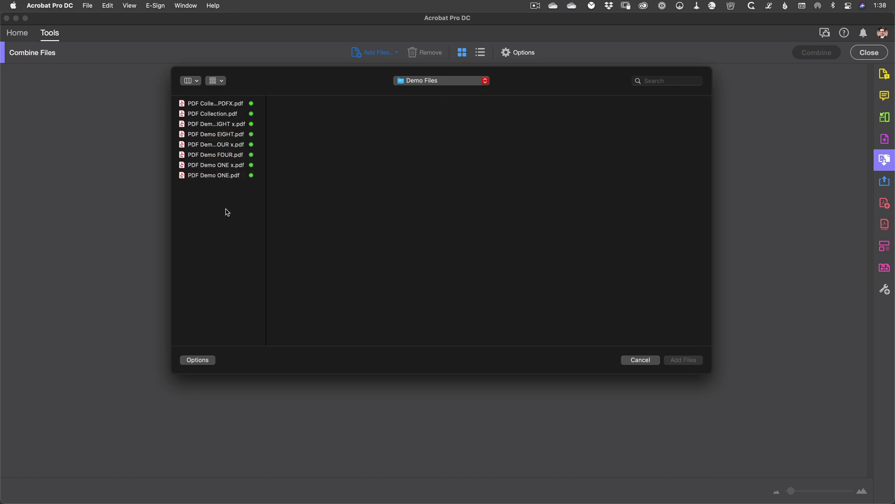
{"action": "left_click", "coordinate": [223, 177]}
{"action": "left_click", "coordinate": [235, 155], "text": "super"}
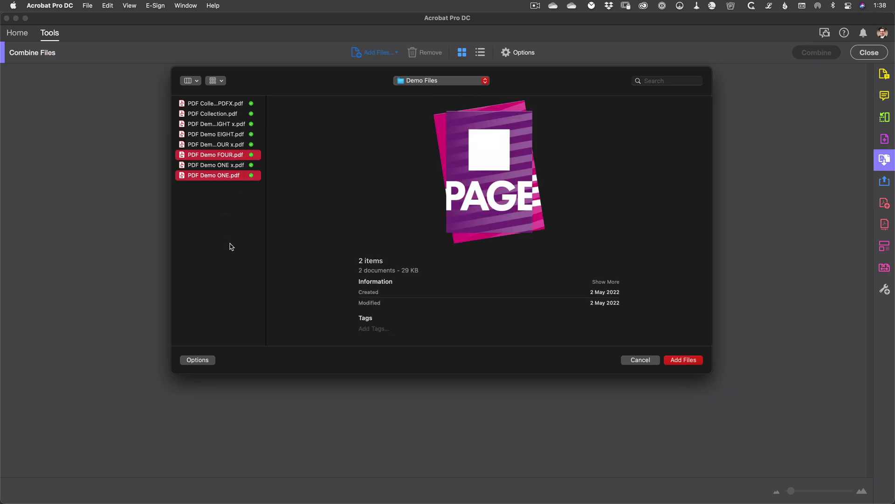
{"action": "left_click", "coordinate": [696, 361]}
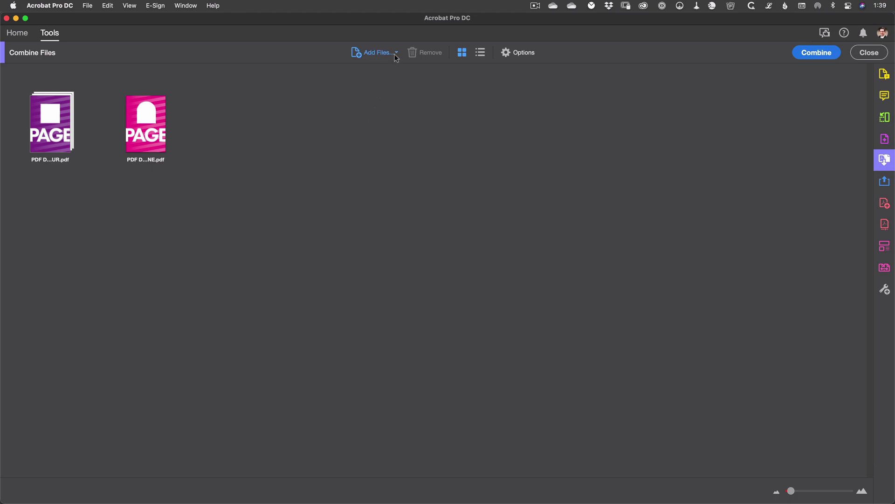
Add PDF Demo EIGHT.pdf to the Combine Files list.
{"action": "left_click", "coordinate": [396, 56]}
{"action": "left_click", "coordinate": [417, 67]}
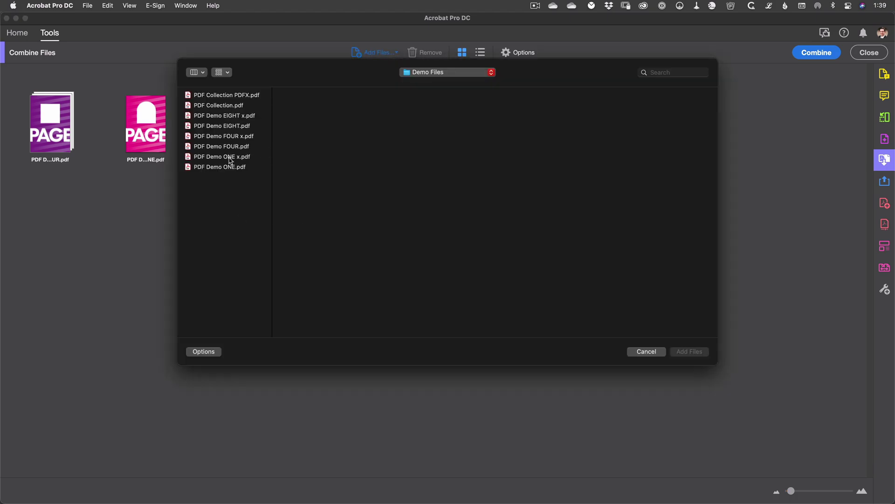
{"action": "left_click", "coordinate": [221, 126]}
{"action": "left_click", "coordinate": [685, 353]}
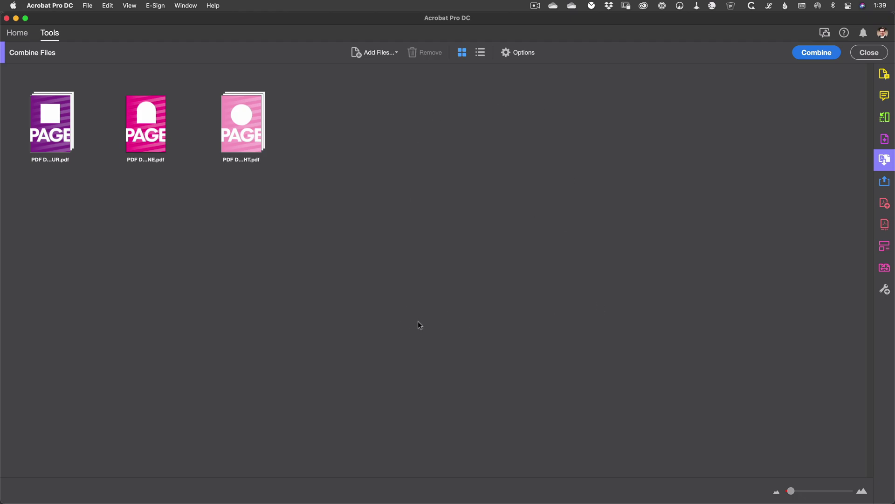
Order the files EIGHT, FOUR, ONE and combine them into Binder1.pdf.
{"action": "mouse_move", "coordinate": [271, 97]}
{"action": "left_click_drag", "start_coordinate": [257, 106], "coordinate": [130, 110]}
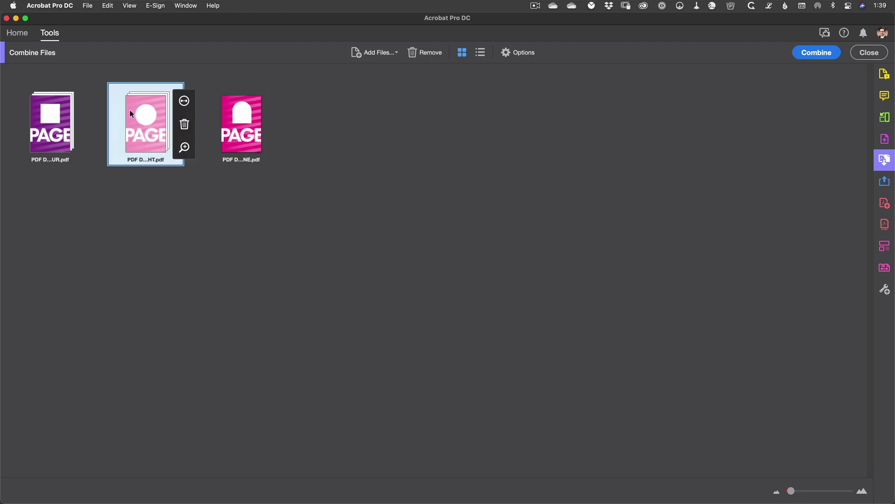
{"action": "left_click_drag", "start_coordinate": [51, 119], "coordinate": [183, 112]}
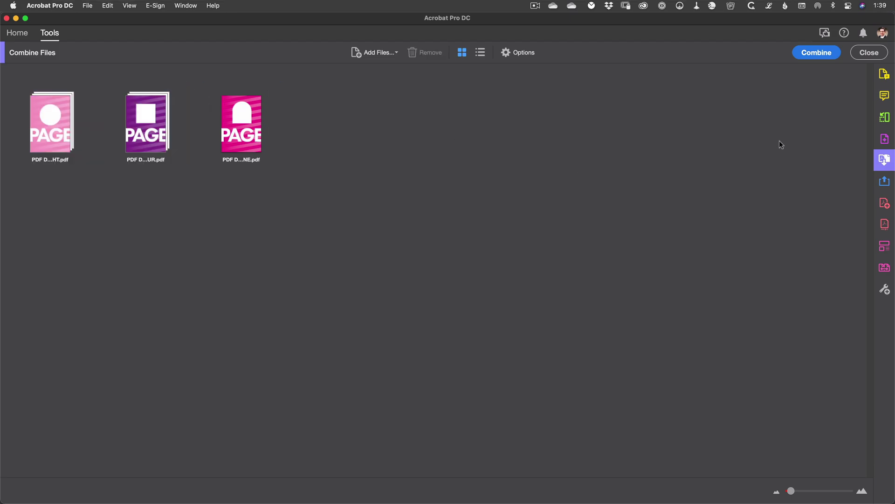
{"action": "left_click", "coordinate": [817, 53]}
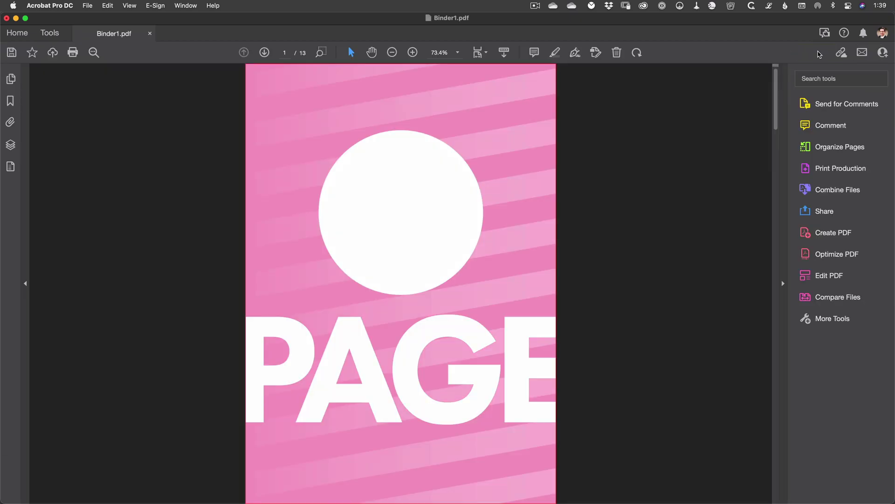
Page through the 13-page combined document, then return to page 1.
{"action": "left_click", "coordinate": [265, 52]}
{"action": "left_click", "coordinate": [264, 52]}
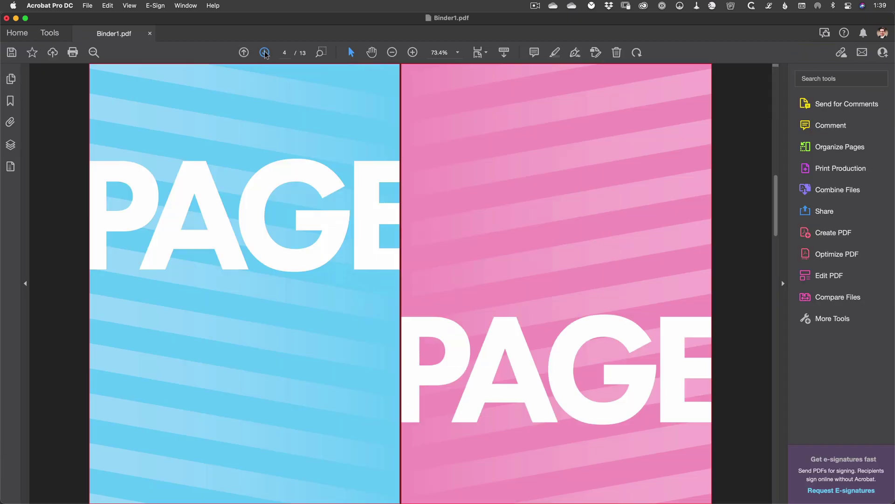
{"action": "left_click", "coordinate": [265, 52]}
{"action": "left_click", "coordinate": [265, 52]}
{"action": "left_click", "coordinate": [265, 52]}
{"action": "left_click", "coordinate": [265, 53]}
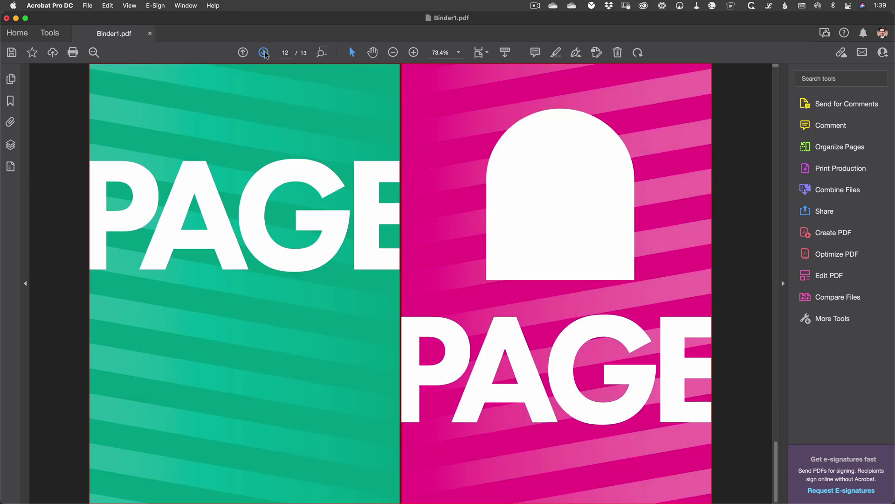
{"action": "left_click", "coordinate": [243, 53]}
{"action": "key", "text": "Home"}
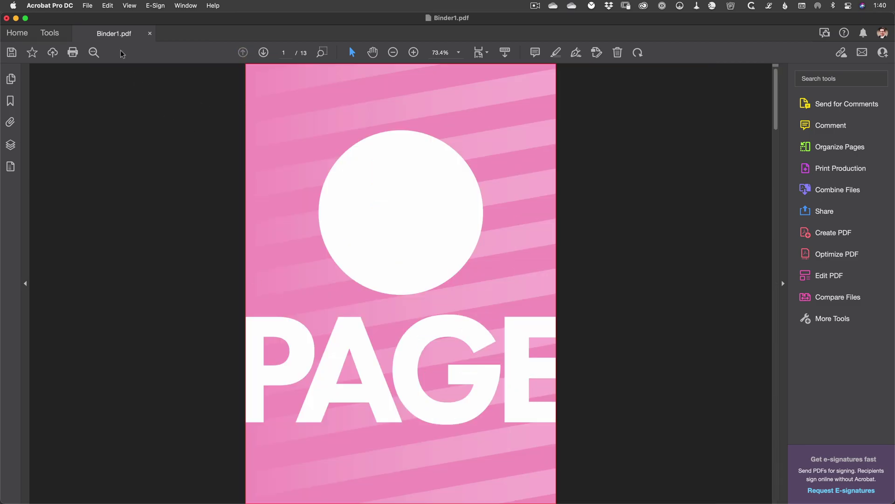
Save the combined document as DEMO.pdf in the Demo Files folder.
{"action": "left_click", "coordinate": [87, 5]}
{"action": "left_click", "coordinate": [98, 78]}
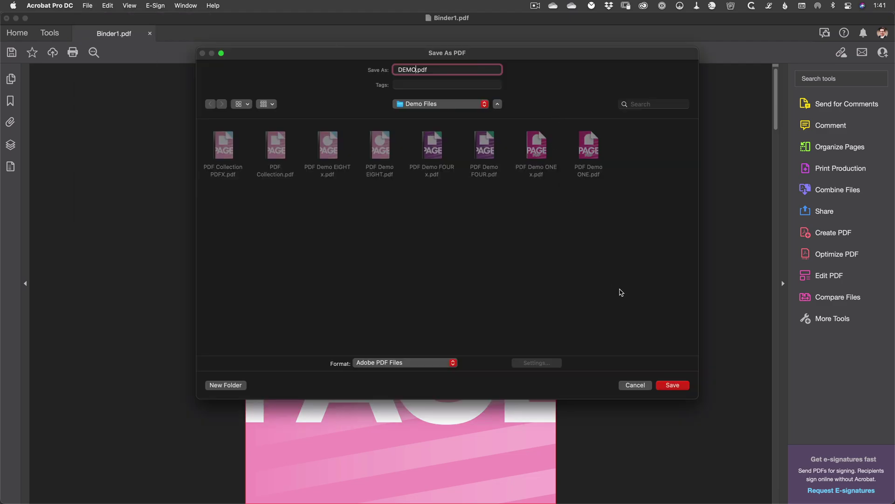
{"action": "left_click", "coordinate": [668, 387]}
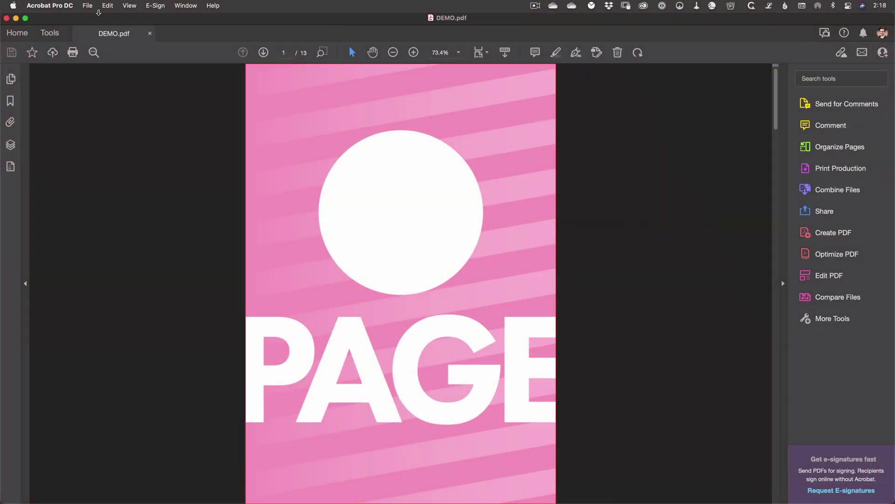
Start File > Insert Pages > From File, then cancel the file chooser.
{"action": "left_click", "coordinate": [88, 6]}
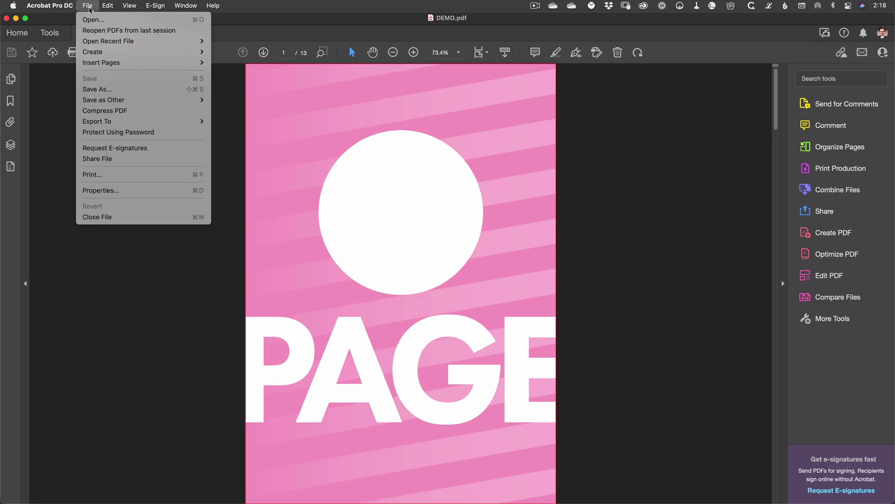
{"action": "mouse_move", "coordinate": [124, 62]}
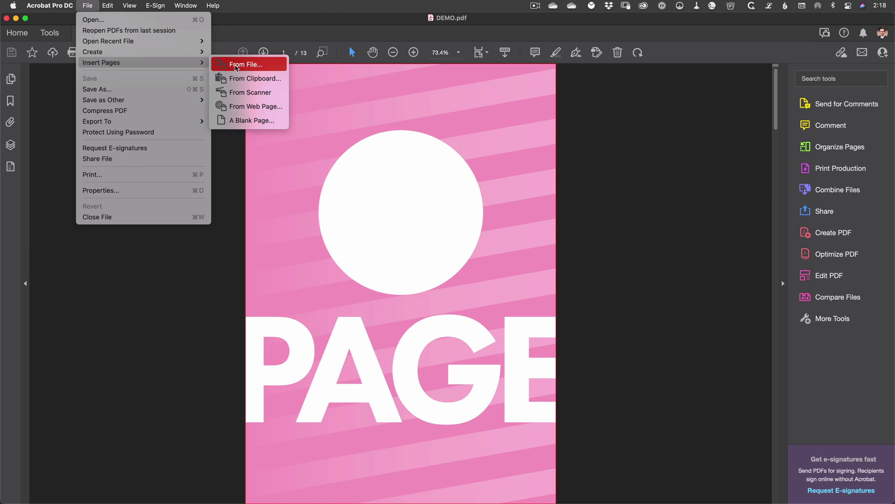
{"action": "left_click", "coordinate": [230, 67]}
{"action": "left_click", "coordinate": [253, 66]}
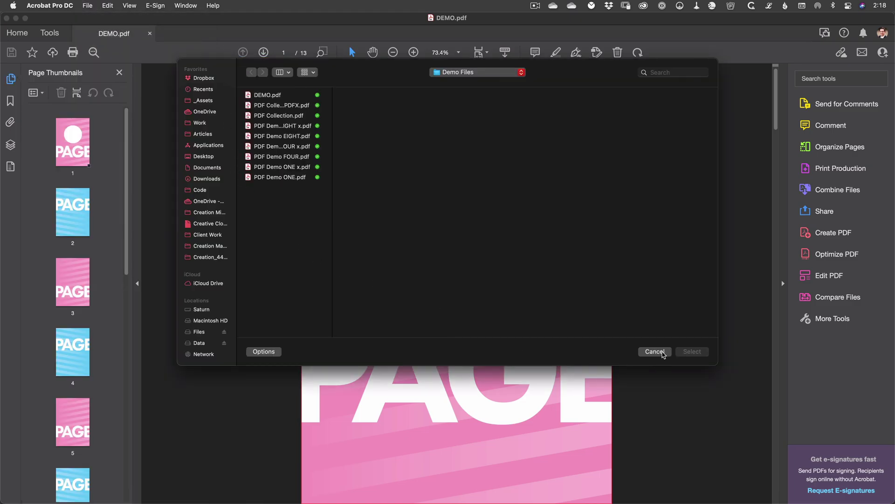
{"action": "left_click", "coordinate": [663, 353]}
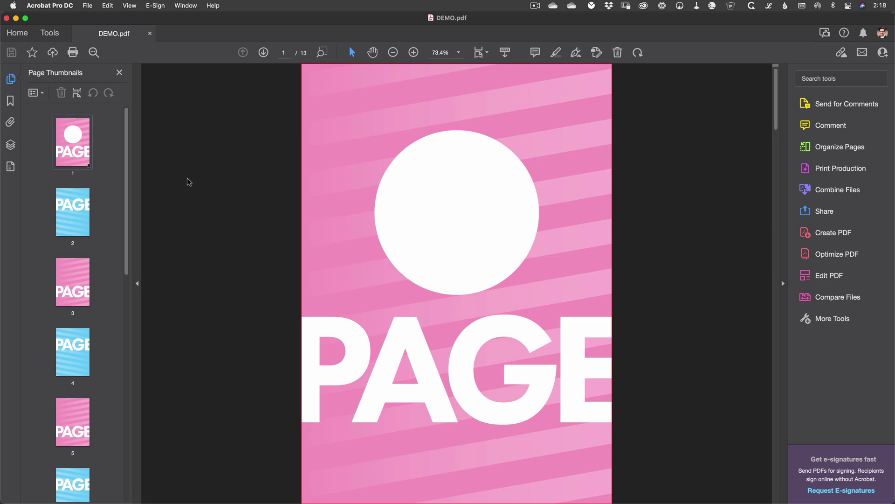
Close the Page Thumbnails sidebar.
{"action": "left_click", "coordinate": [119, 73]}
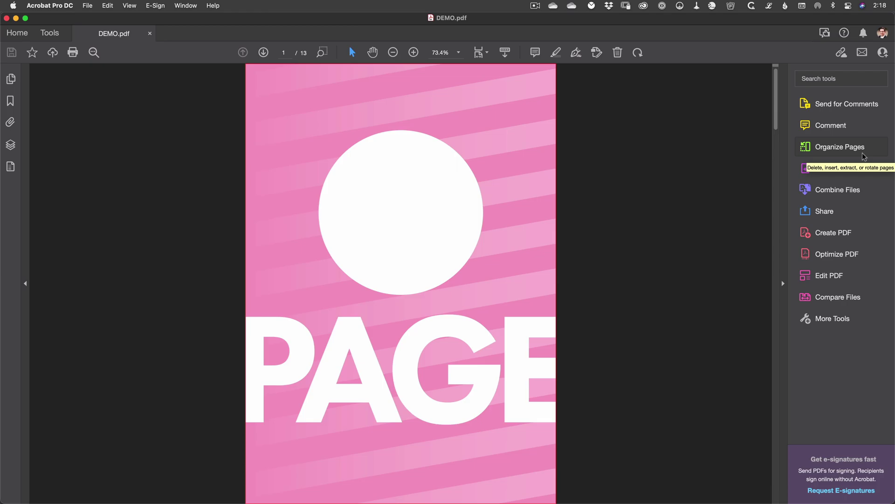
In Organize Pages, move the green page 12 ahead of page 11 and deselect.
{"action": "left_click", "coordinate": [838, 150]}
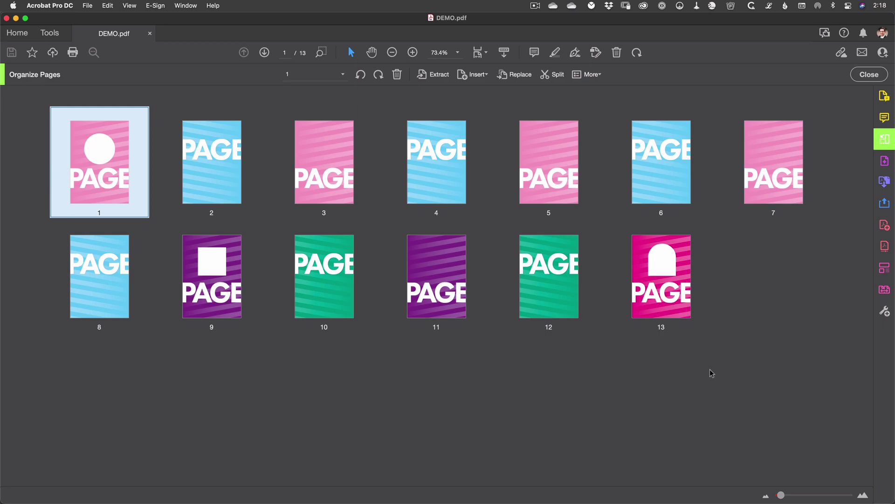
{"action": "left_click_drag", "start_coordinate": [549, 278], "coordinate": [392, 274]}
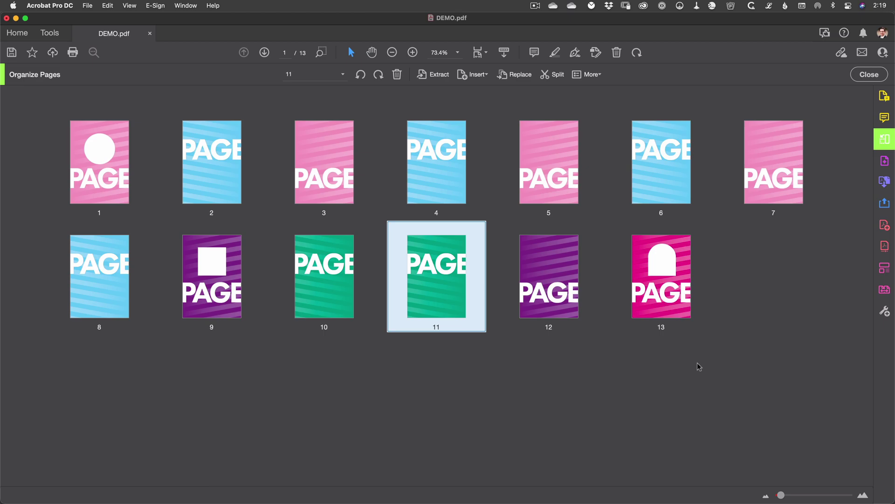
{"action": "left_click", "coordinate": [754, 321]}
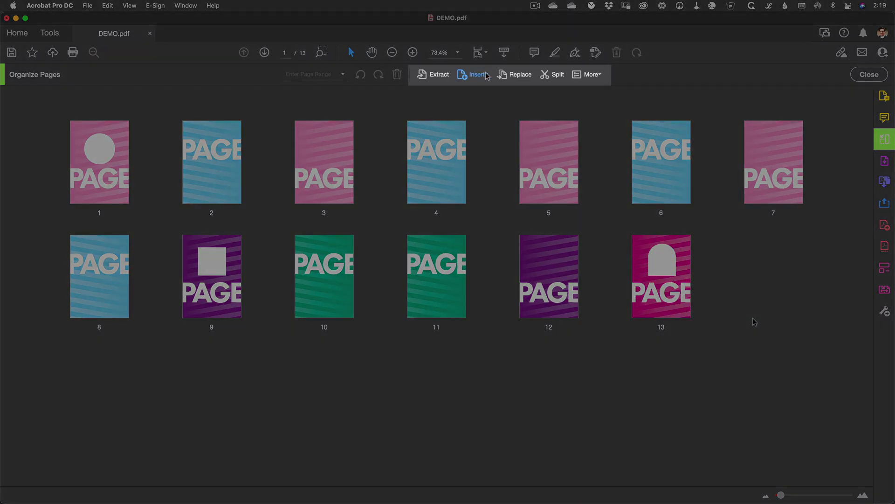
Insert PDF Demo EIGHT x.pdf's eight pages and move them before the magenta last page.
{"action": "left_click", "coordinate": [473, 74]}
{"action": "left_click", "coordinate": [478, 89]}
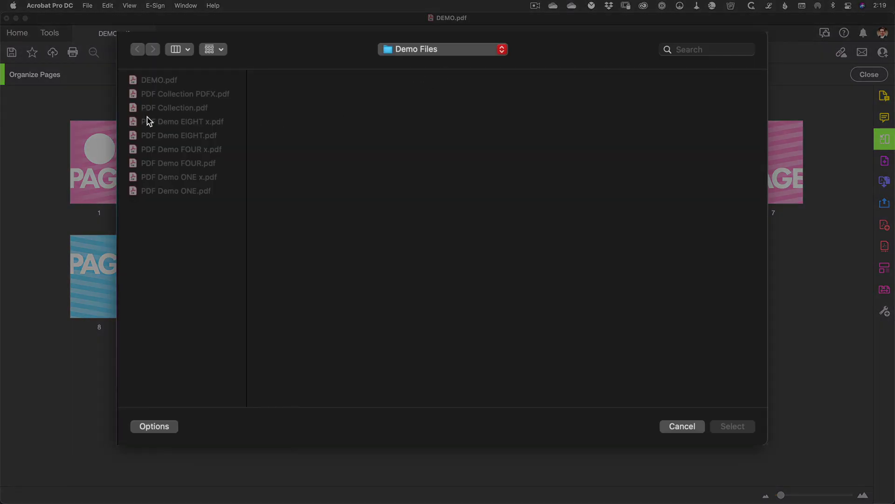
{"action": "left_click", "coordinate": [179, 122]}
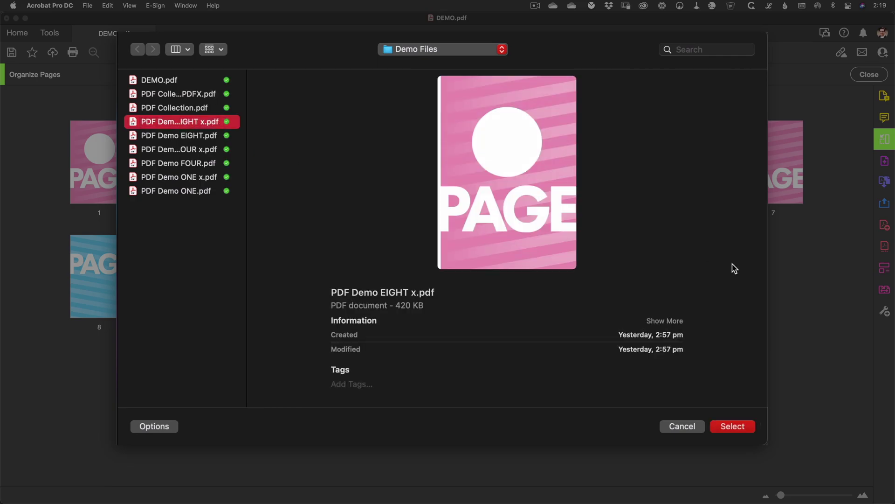
{"action": "left_click", "coordinate": [738, 429]}
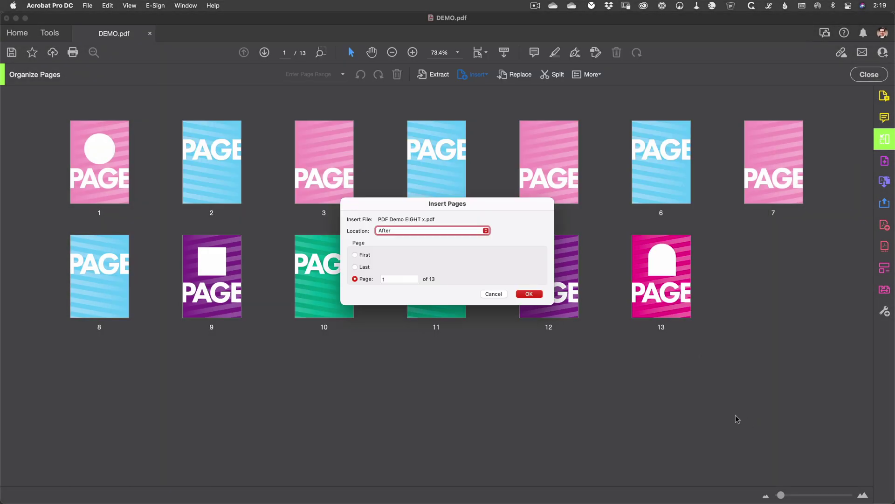
{"action": "left_click", "coordinate": [423, 231]}
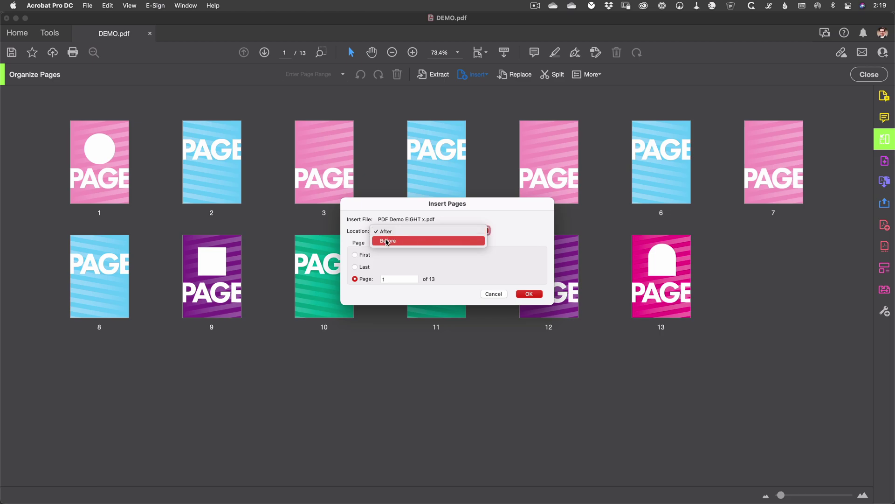
{"action": "left_click", "coordinate": [464, 215]}
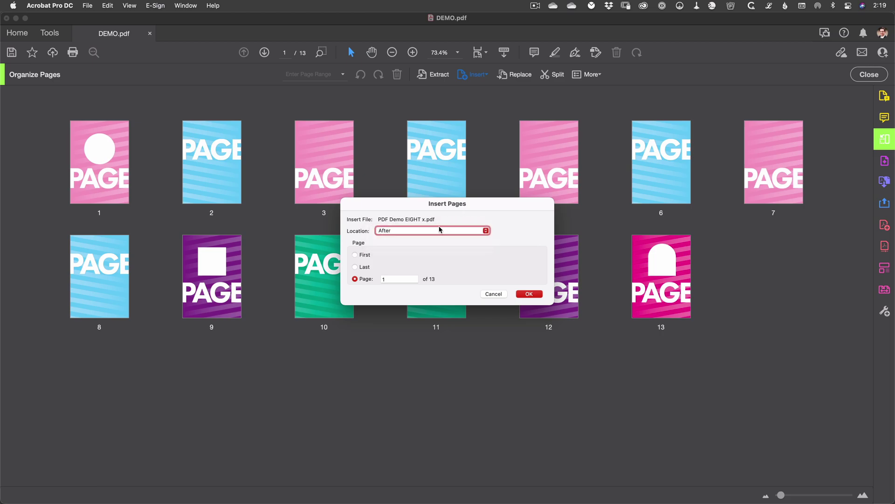
{"action": "left_click", "coordinate": [355, 267]}
{"action": "left_click", "coordinate": [530, 294]}
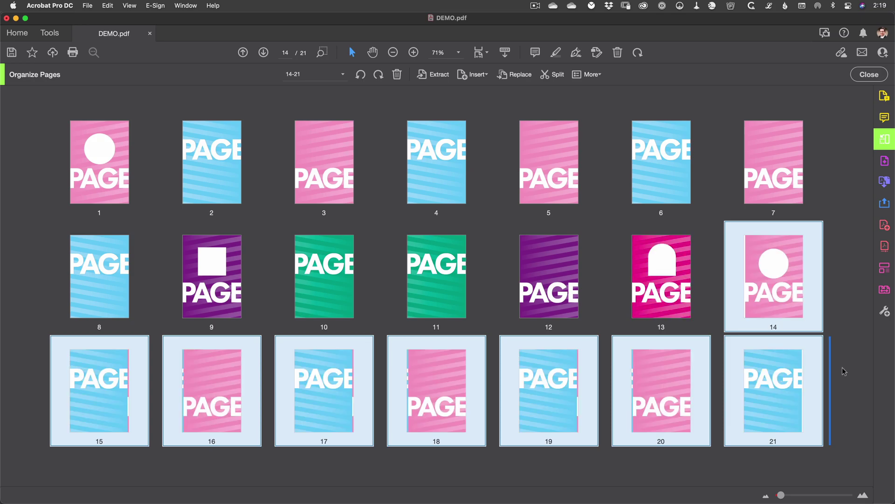
{"action": "left_click_drag", "start_coordinate": [774, 280], "coordinate": [625, 274]}
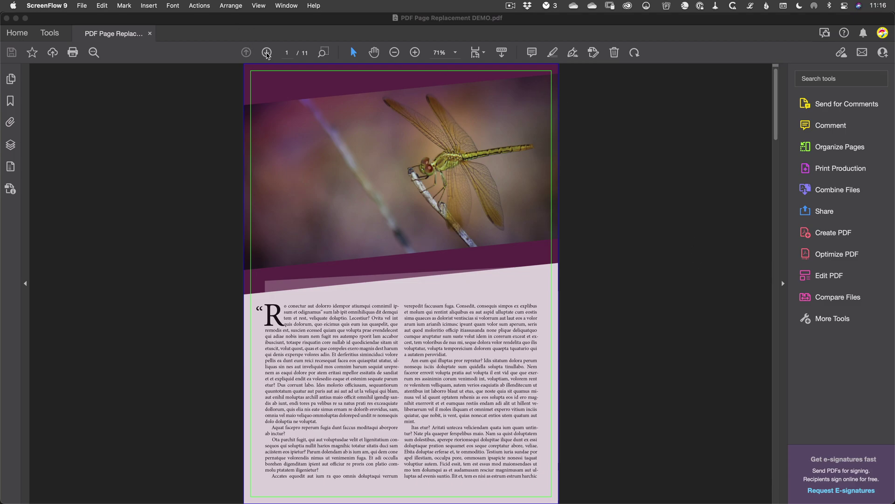
On the flower photo page, change the pull quote text from 'Pull quote' to 'Flower'.
{"action": "left_click", "coordinate": [267, 54]}
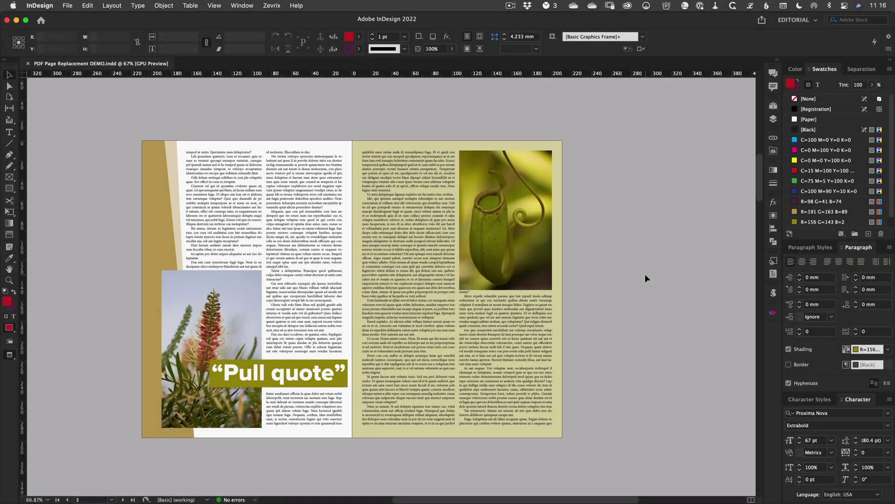
{"action": "scroll", "coordinate": [646, 278], "scroll_direction": "left", "scroll_amount": 3}
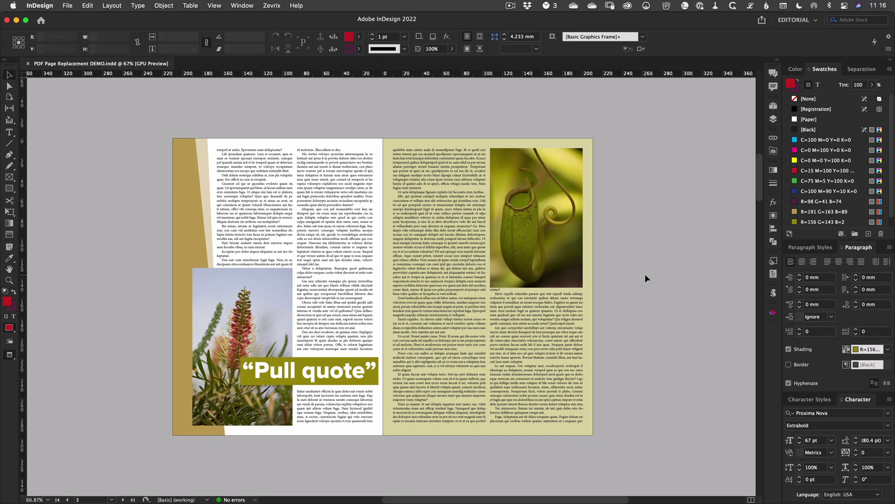
{"action": "left_click", "coordinate": [337, 372]}
{"action": "double_click", "coordinate": [365, 371]}
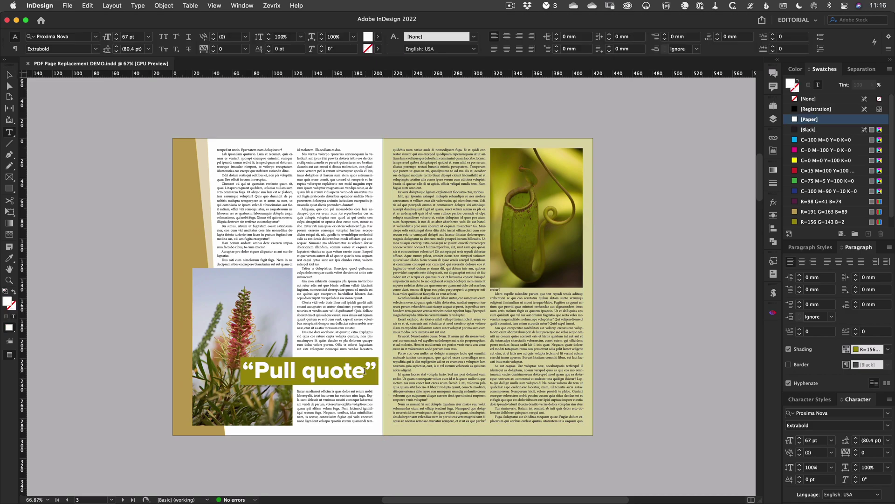
{"action": "left_click_drag", "start_coordinate": [365, 371], "coordinate": [253, 371]}
{"action": "type", "text": "Flower”"}
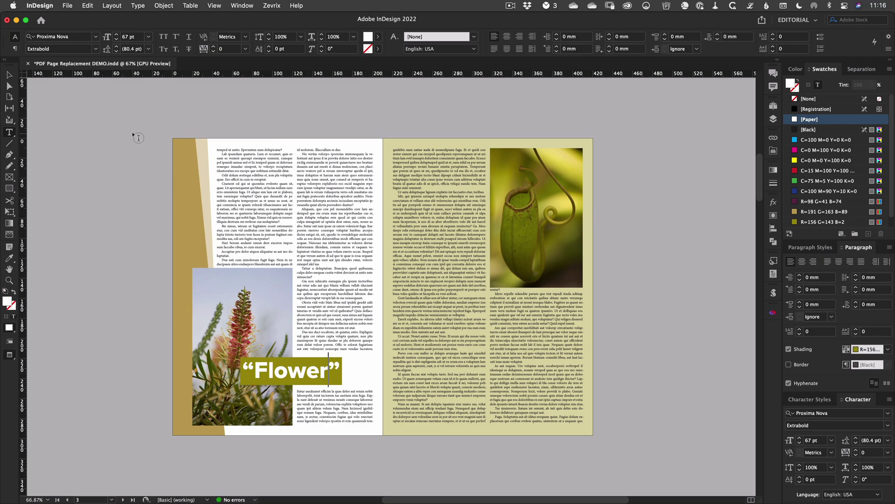
{"action": "left_click", "coordinate": [9, 75]}
{"action": "left_click", "coordinate": [634, 310]}
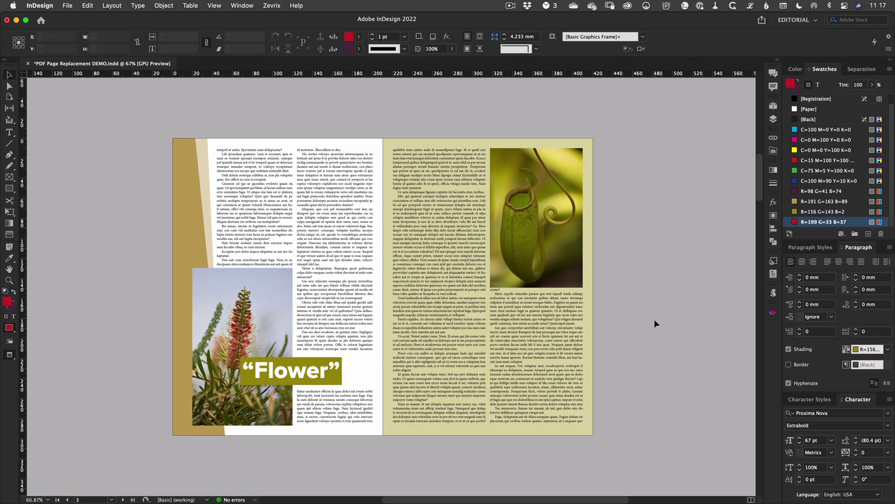
{"action": "left_click", "coordinate": [68, 5]}
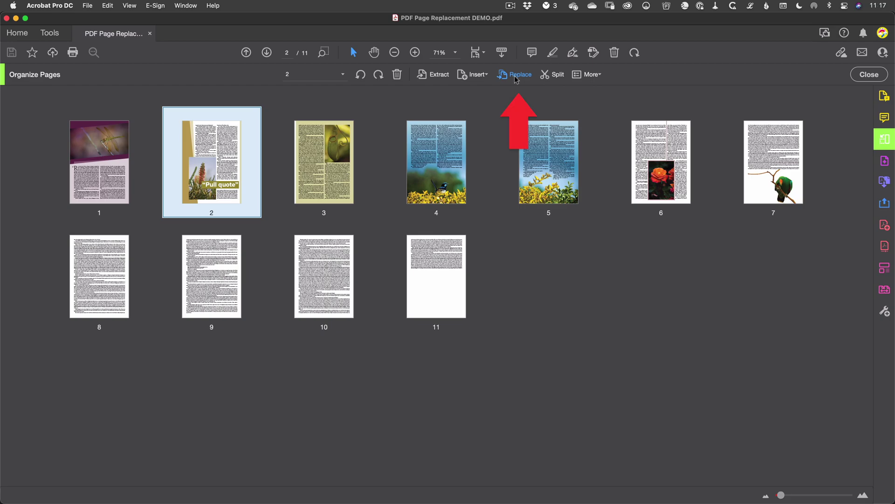
Replace page 2 with the revised page from PDF Page Replacement DEMO page 2-3.pdf.
{"action": "left_click", "coordinate": [516, 74]}
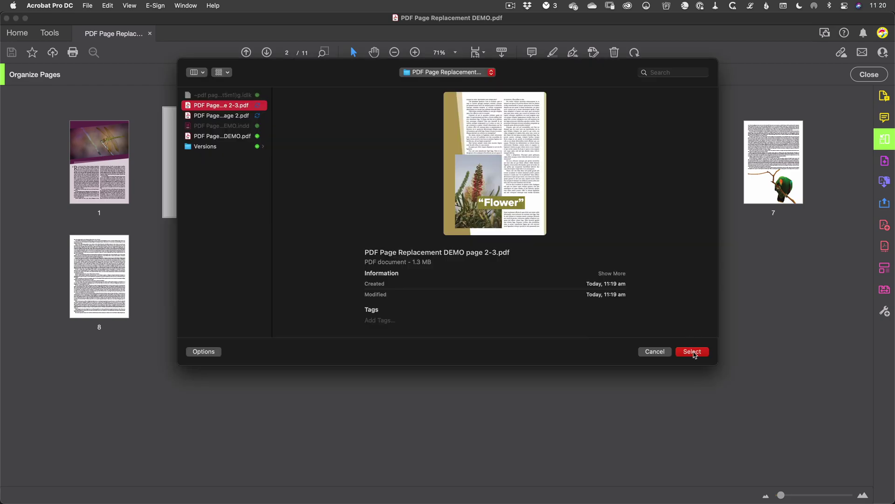
{"action": "left_click", "coordinate": [694, 353]}
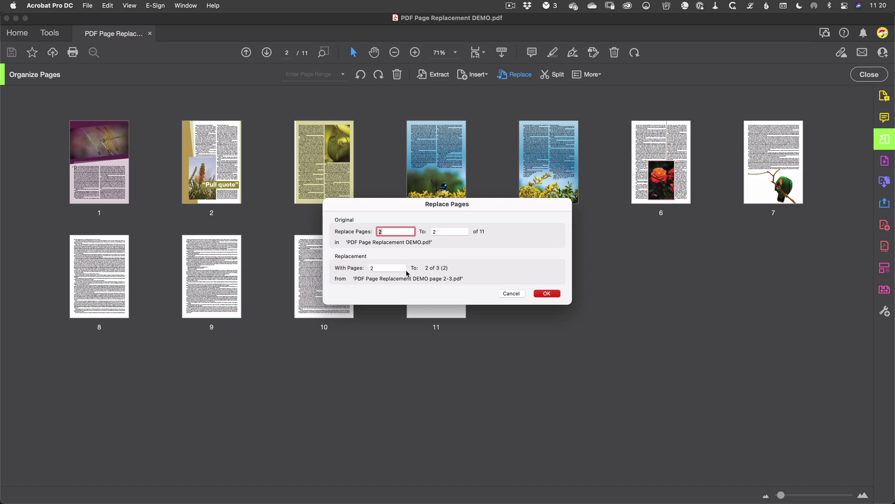
{"action": "left_click", "coordinate": [546, 293]}
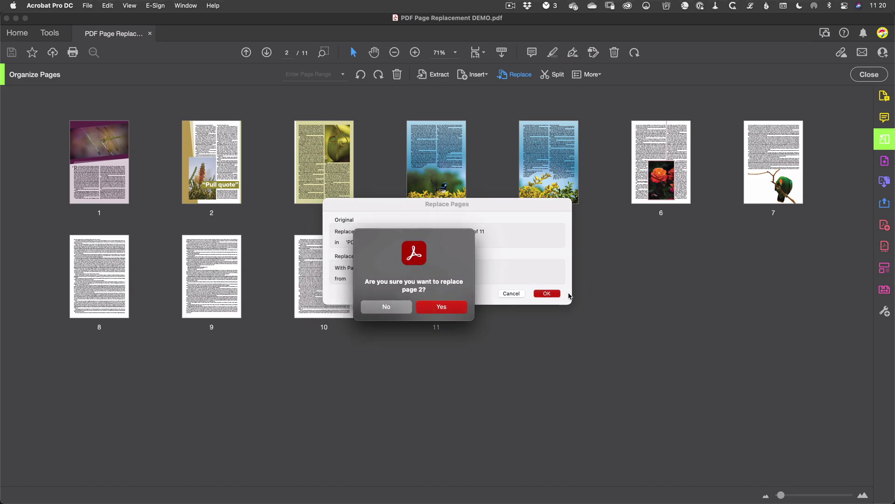
{"action": "left_click", "coordinate": [436, 309]}
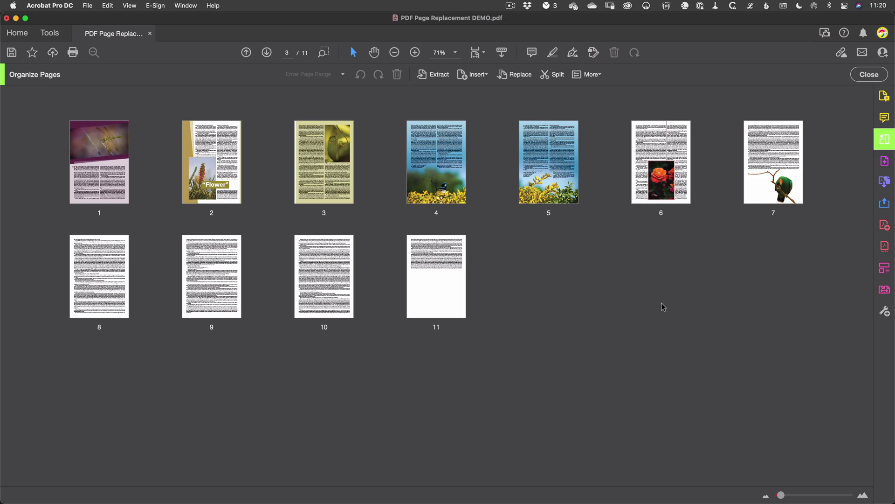
{"action": "left_click", "coordinate": [859, 75]}
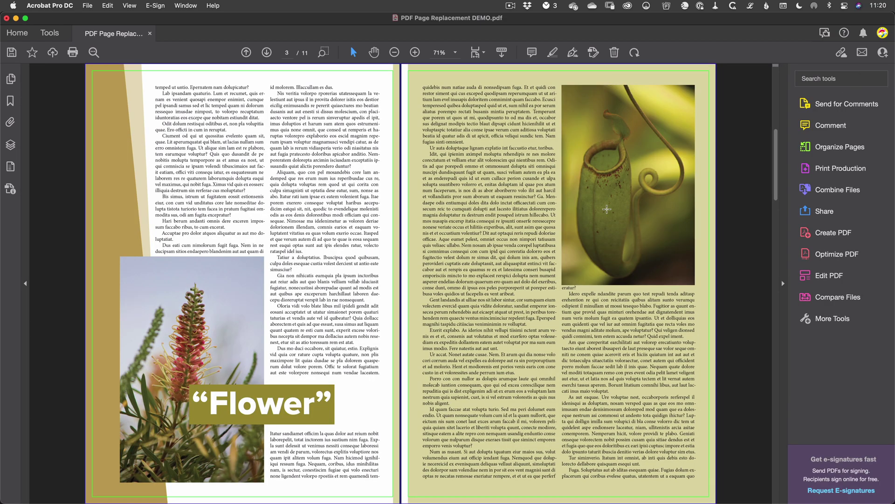
{"action": "left_click", "coordinate": [88, 6]}
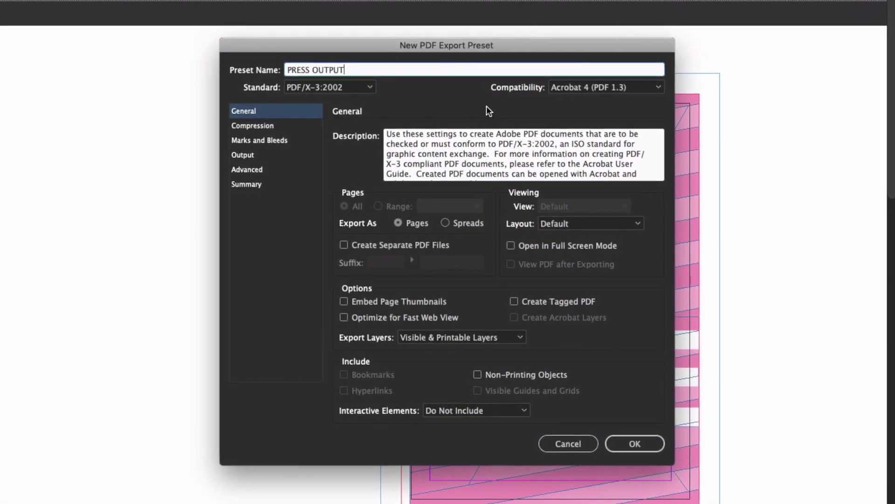
Display the available PDF/X standards in the PRESS OUTPUT preset's Standard dropdown.
{"action": "left_click", "coordinate": [367, 83]}
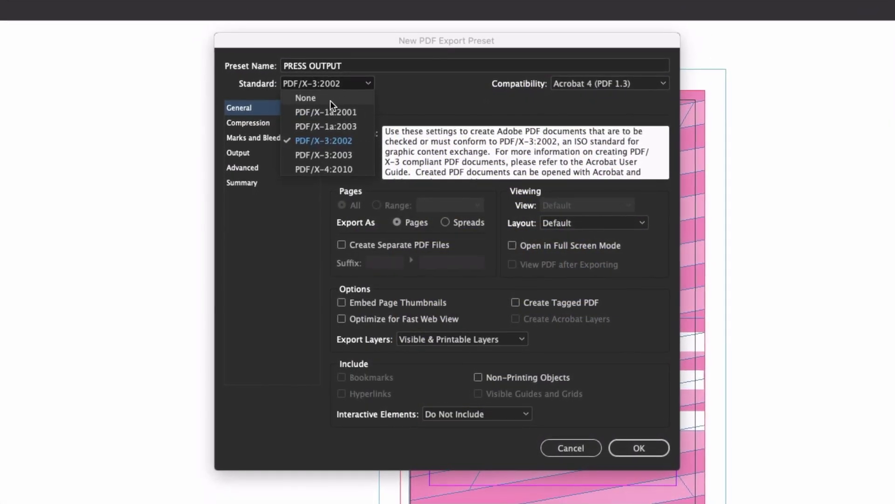